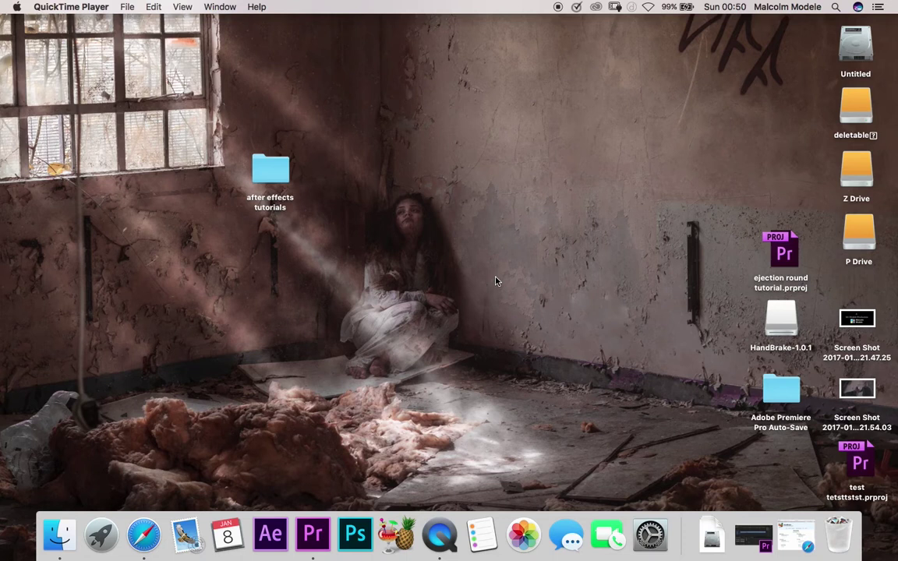
Step: Dismiss QuickTime Player's Dock menu of recent movies and recording options, leaving the desktop visible
{"action": "right_click", "coordinate": [440, 535]}
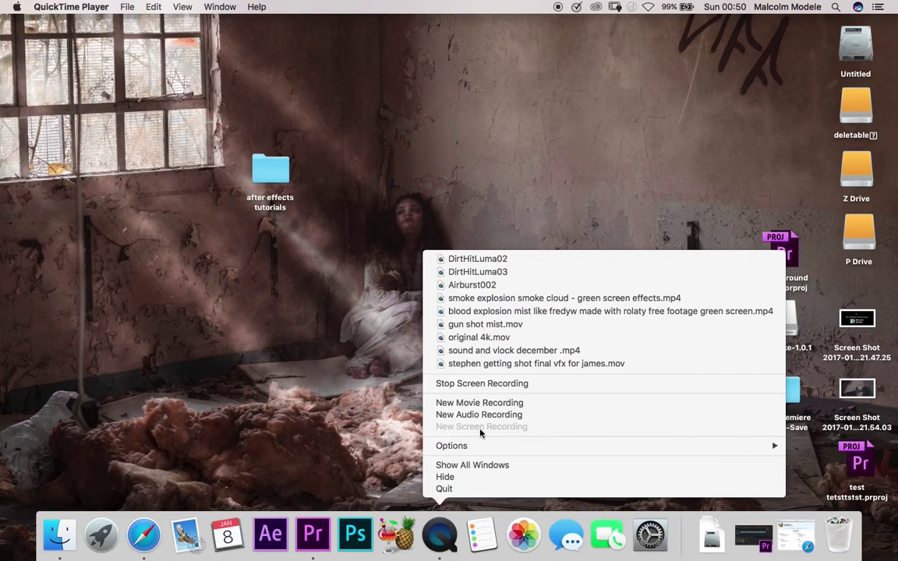
{"action": "left_click", "coordinate": [635, 206]}
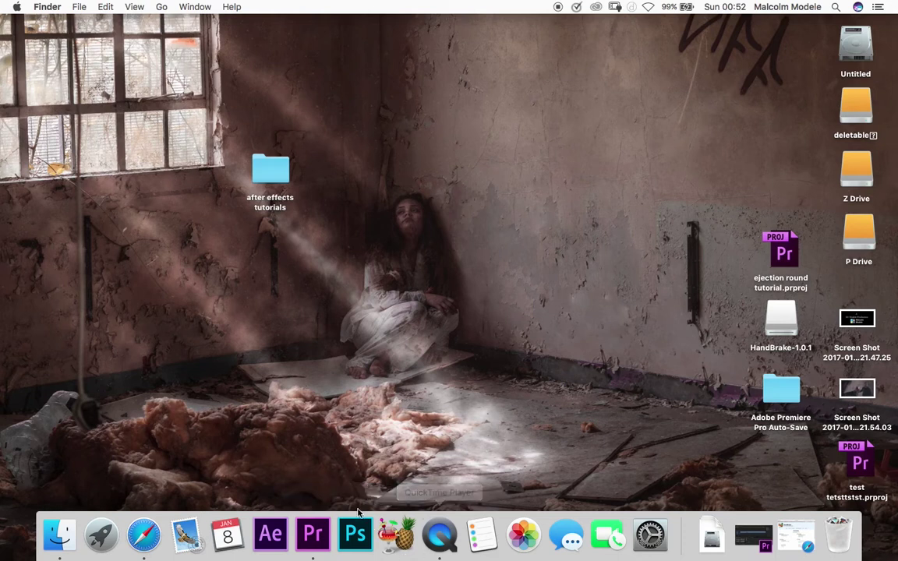
{"action": "left_click", "coordinate": [668, 534]}
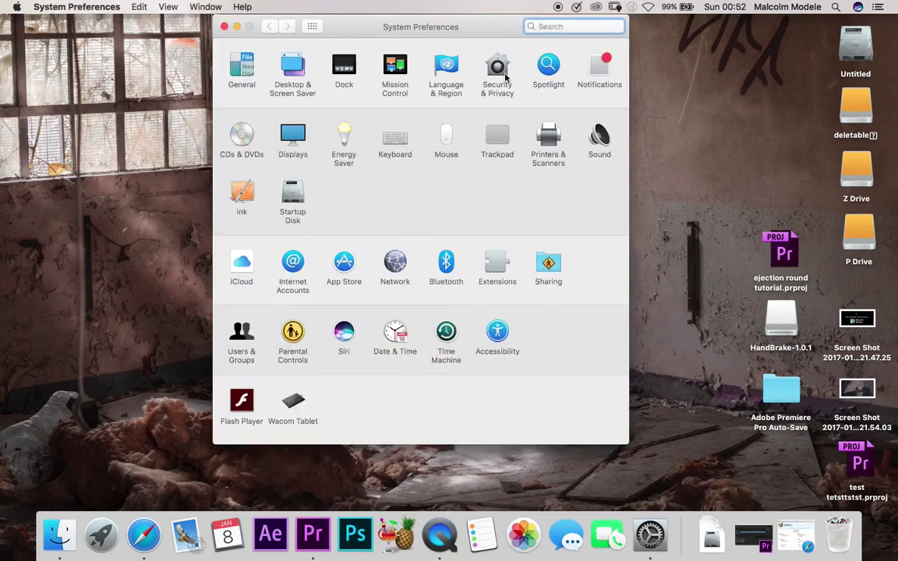
{"action": "left_click", "coordinate": [503, 74]}
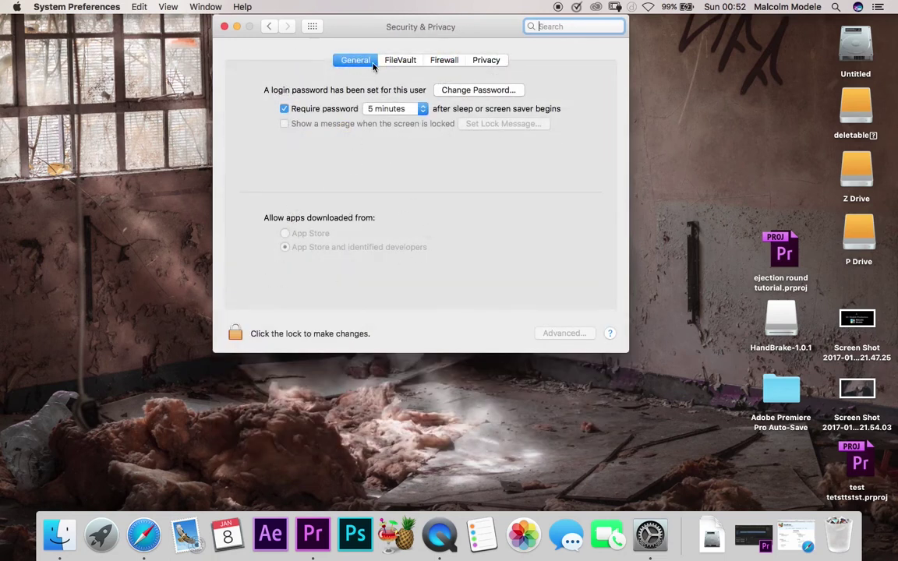
{"action": "left_click", "coordinate": [234, 334]}
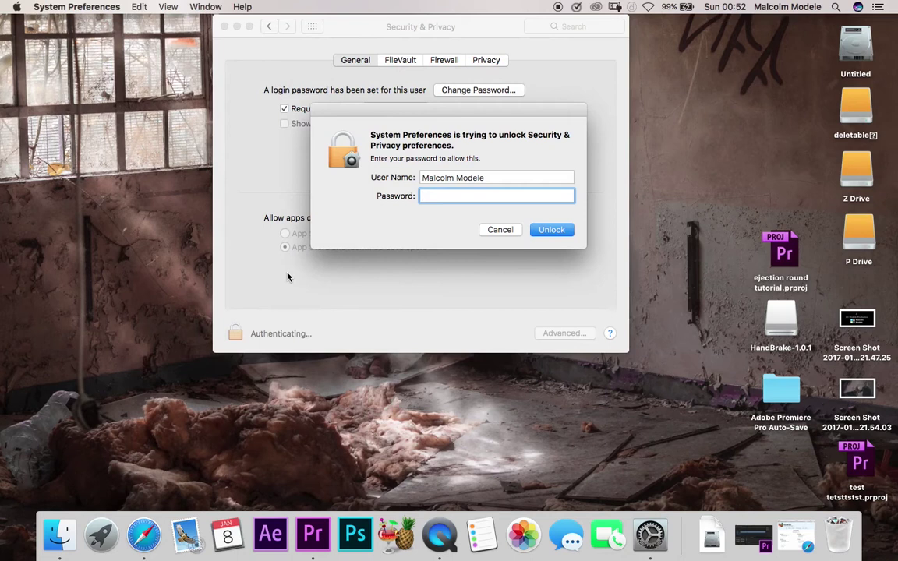
{"action": "type", "text": "•••"}
{"action": "key", "text": "BackSpace"}
{"action": "key", "text": "BackSpace"}
{"action": "type", "text": "•••"}
{"action": "key", "text": "Return"}
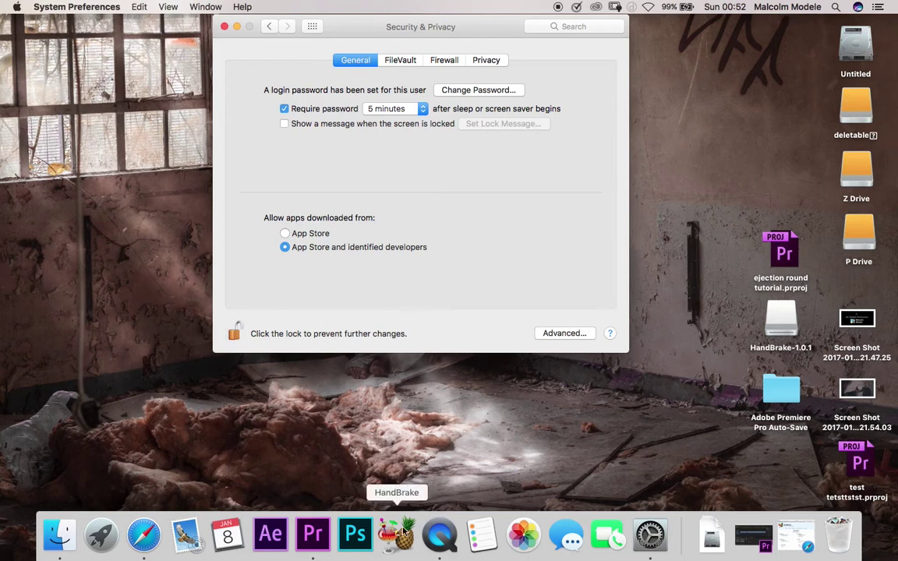
{"action": "left_click", "coordinate": [233, 333]}
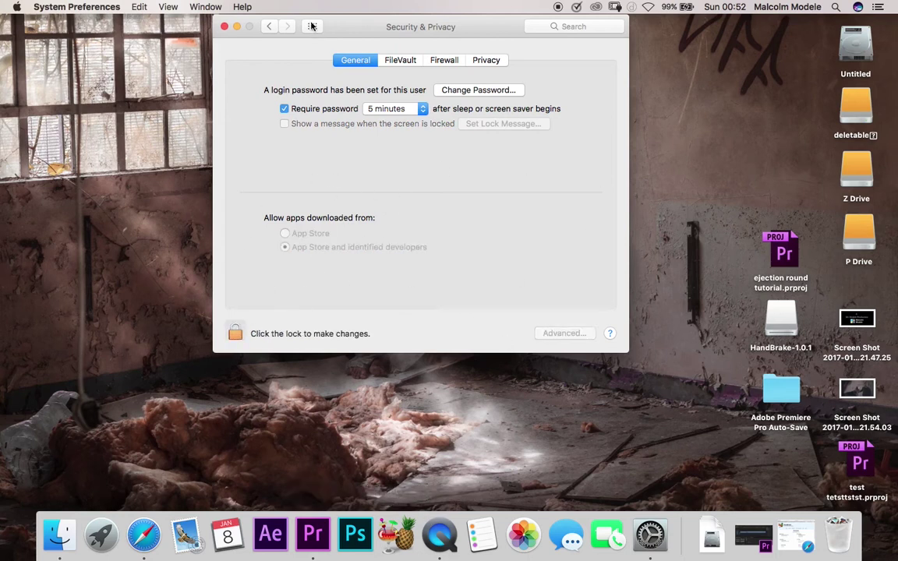
{"action": "left_click", "coordinate": [224, 27]}
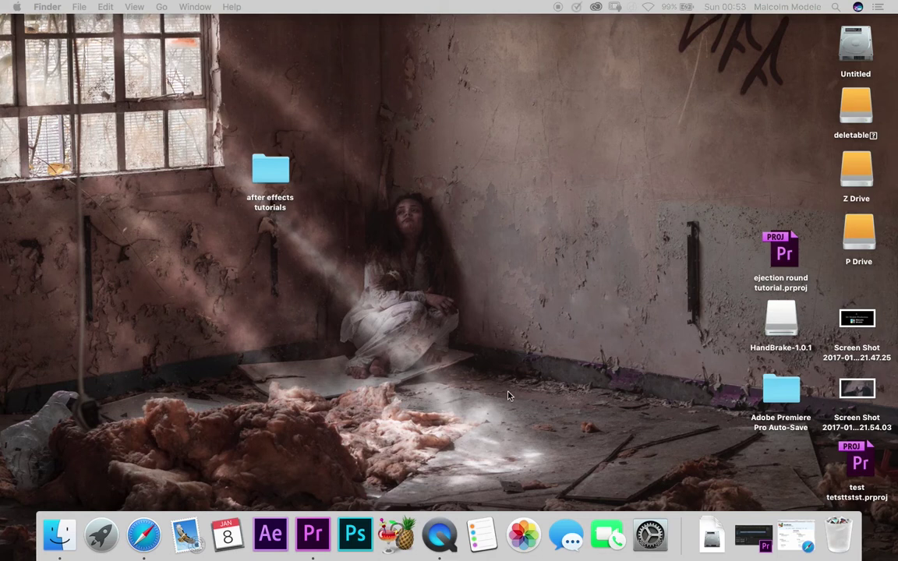
Step: Remove the old HandBrake from the Dock and check the Downloads stack
{"action": "left_click", "coordinate": [399, 540]}
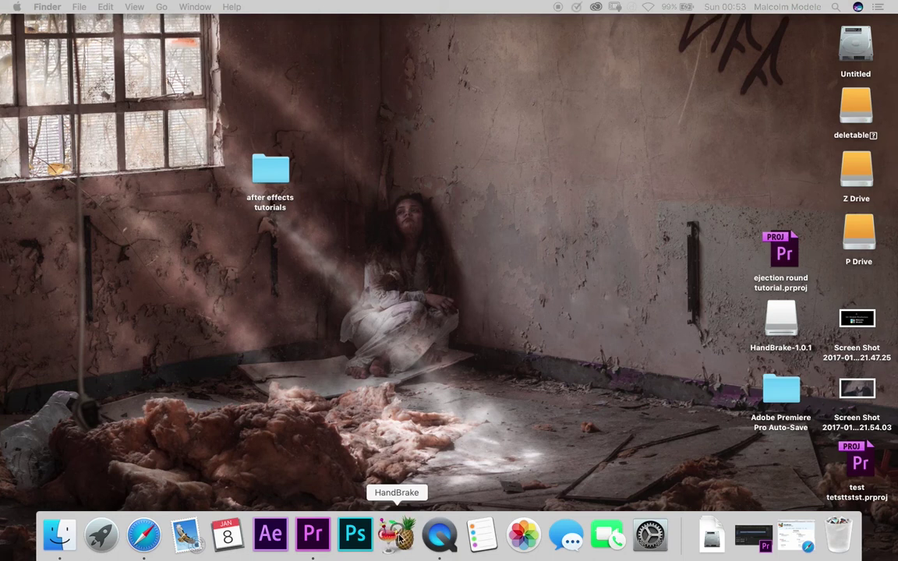
{"action": "right_click", "coordinate": [397, 540]}
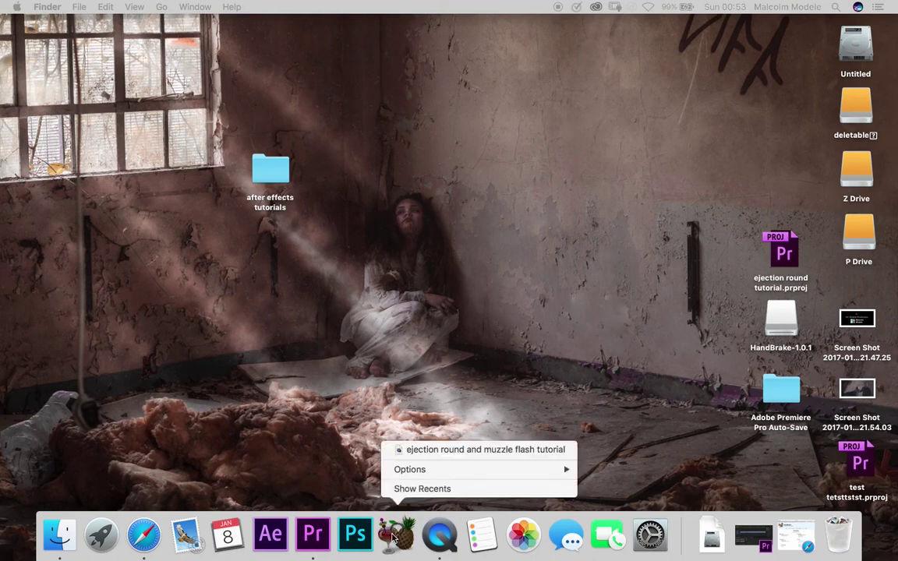
{"action": "left_click", "coordinate": [398, 540]}
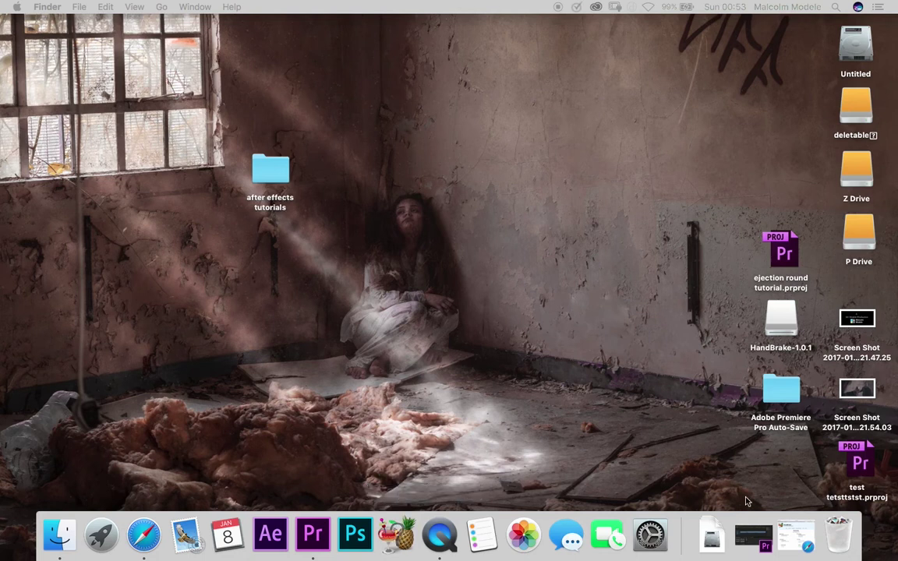
{"action": "right_click", "coordinate": [397, 535]}
{"action": "mouse_move", "coordinate": [567, 471]}
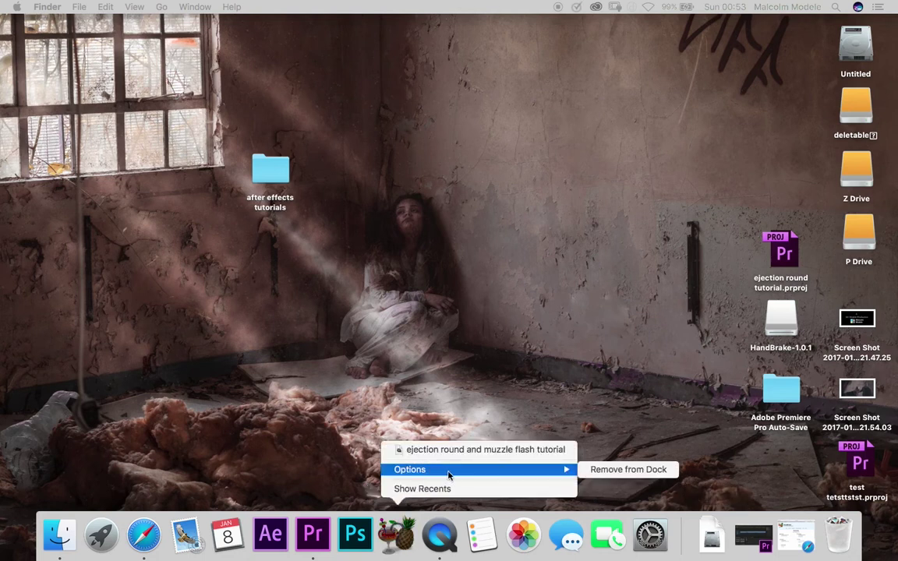
{"action": "left_click", "coordinate": [602, 472]}
{"action": "left_click", "coordinate": [700, 536]}
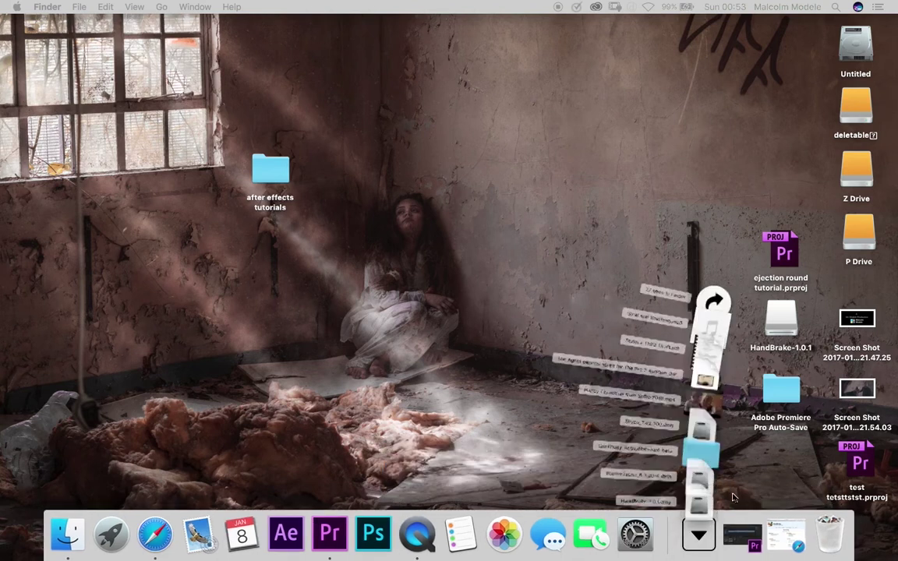
{"action": "left_click", "coordinate": [760, 202]}
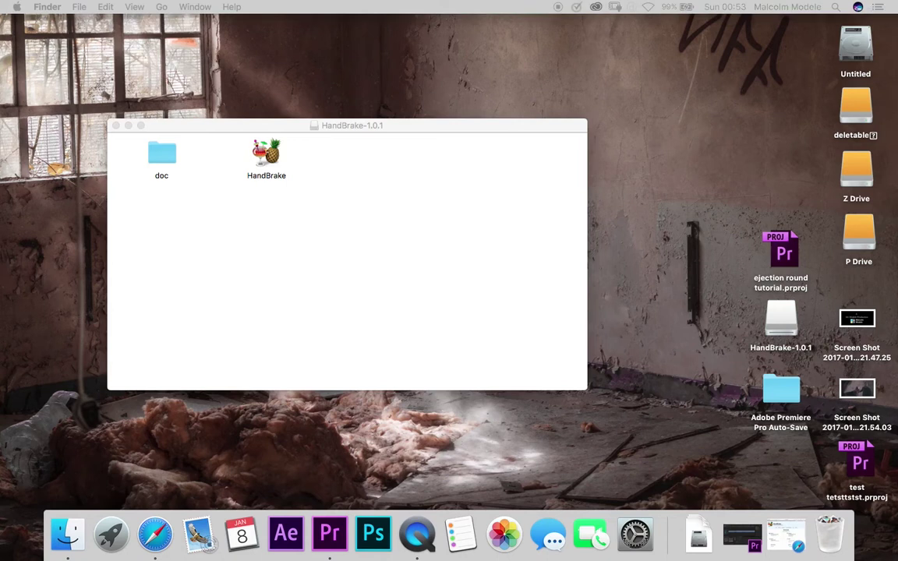
Step: Launch HandBrake 1.0.1 and load 'ejection round and muzzle flash tutorial.mov' as the source
{"action": "double_click", "coordinate": [261, 154]}
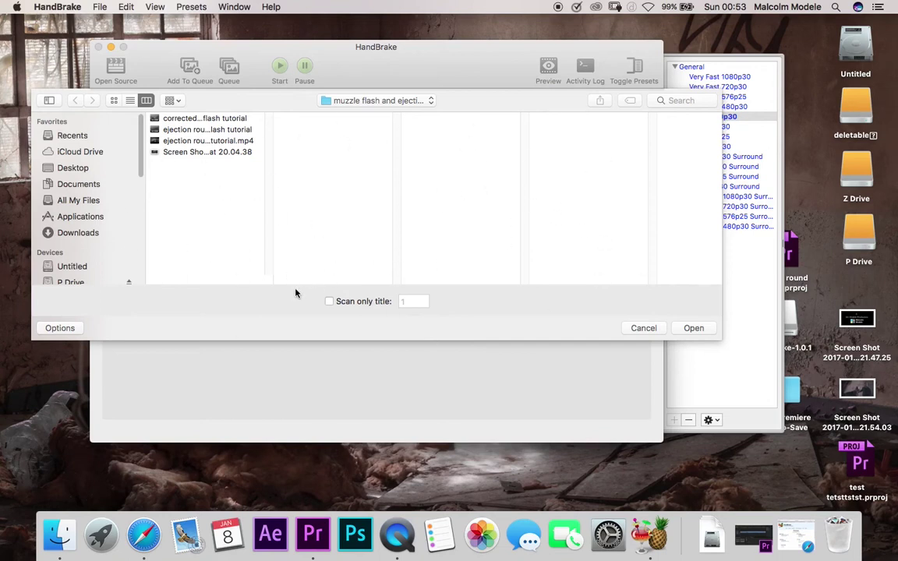
{"action": "left_click_drag", "start_coordinate": [270, 278], "coordinate": [468, 279]}
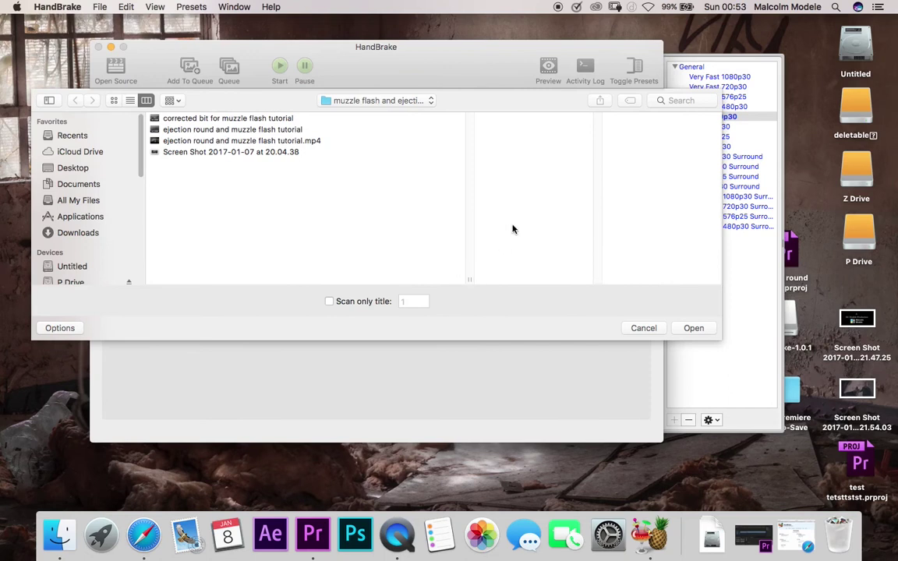
{"action": "left_click", "coordinate": [275, 131]}
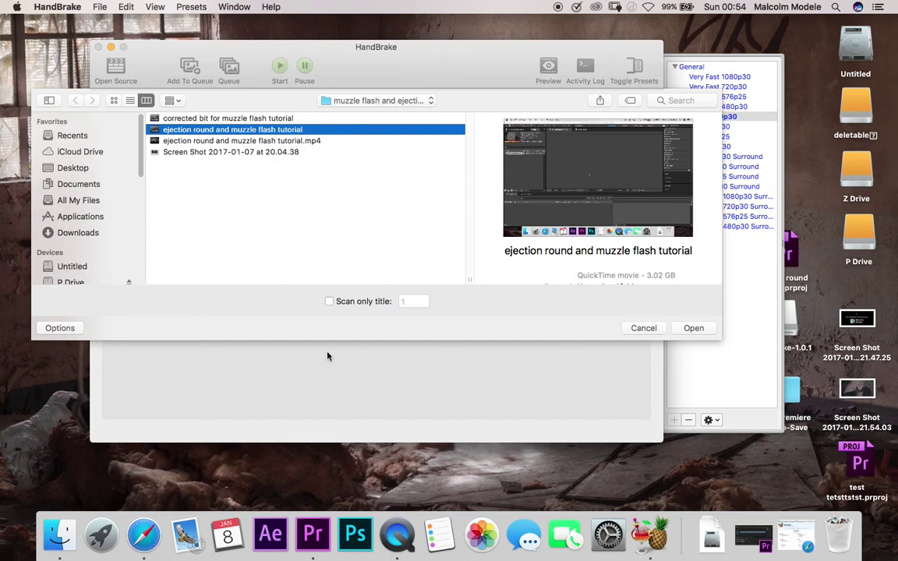
{"action": "mouse_move", "coordinate": [513, 177]}
{"action": "left_click", "coordinate": [694, 329]}
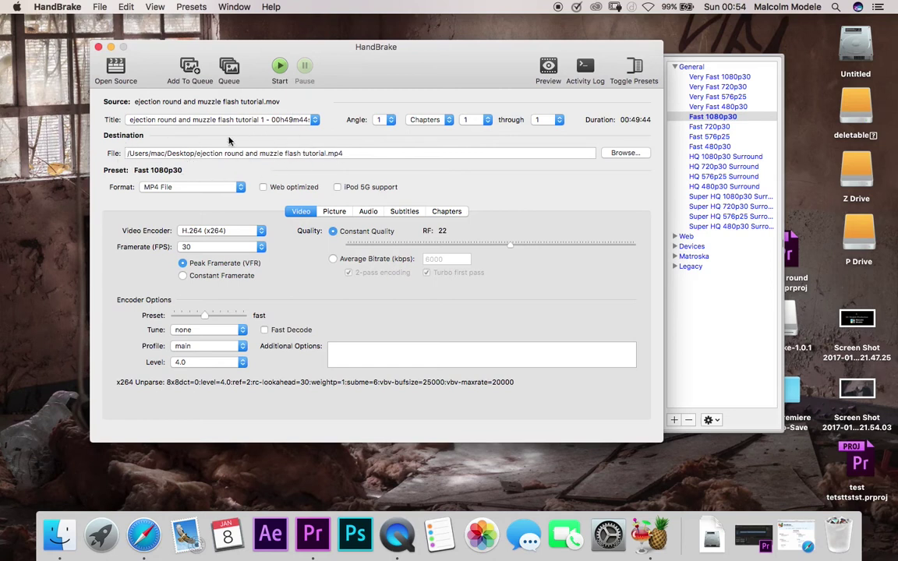
Step: Rename the output to 'ejection round and muzzle flash tutorial hb.mp4', keeping MP4 File format
{"action": "left_click", "coordinate": [335, 153]}
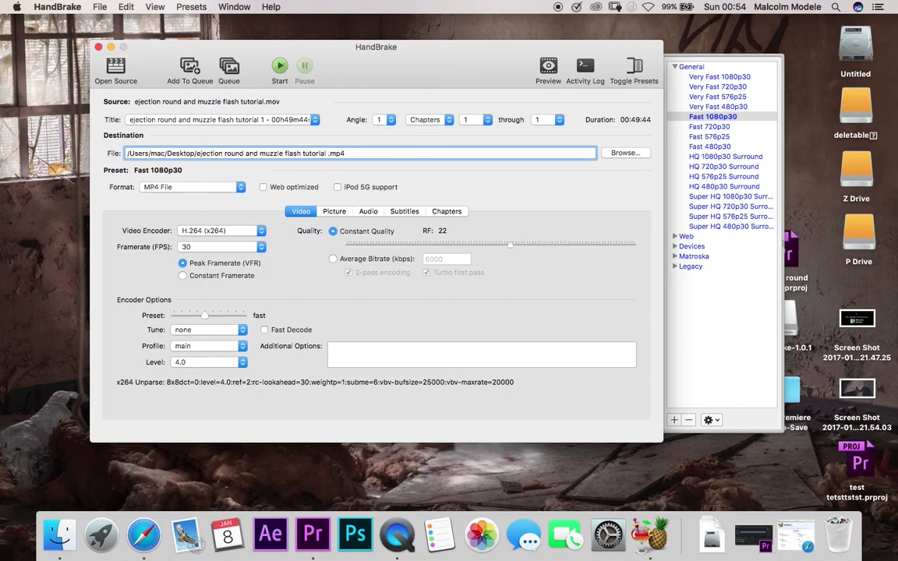
{"action": "type", "text": "hd"}
{"action": "left_click", "coordinate": [245, 187]}
{"action": "left_click", "coordinate": [245, 187]}
Step: Use a constant frame rate of 25 (PAL Film/Video)
{"action": "left_click", "coordinate": [182, 277]}
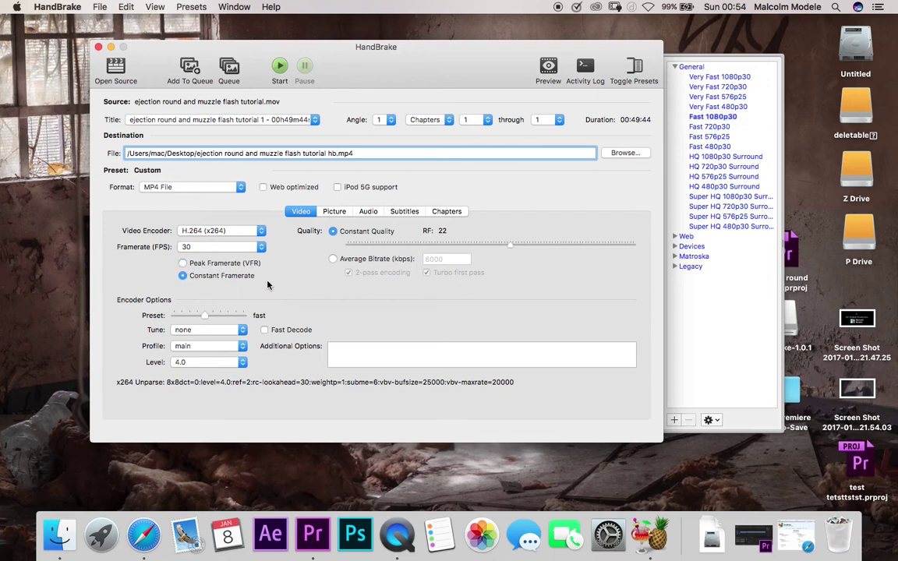
{"action": "left_click", "coordinate": [264, 248]}
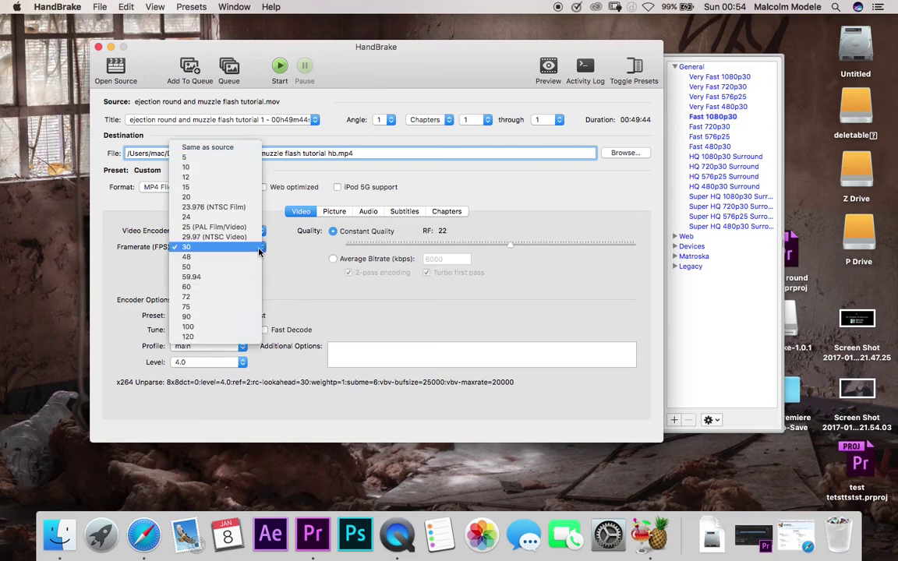
{"action": "left_click", "coordinate": [208, 228]}
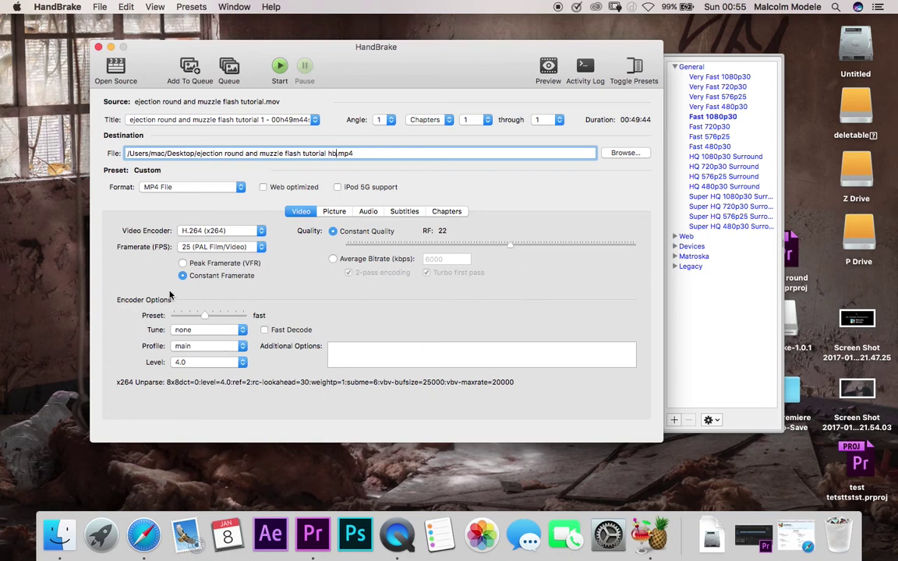
Step: Start encoding the tutorial to the hb.mp4 file at constant 25 fps
{"action": "left_click", "coordinate": [280, 67]}
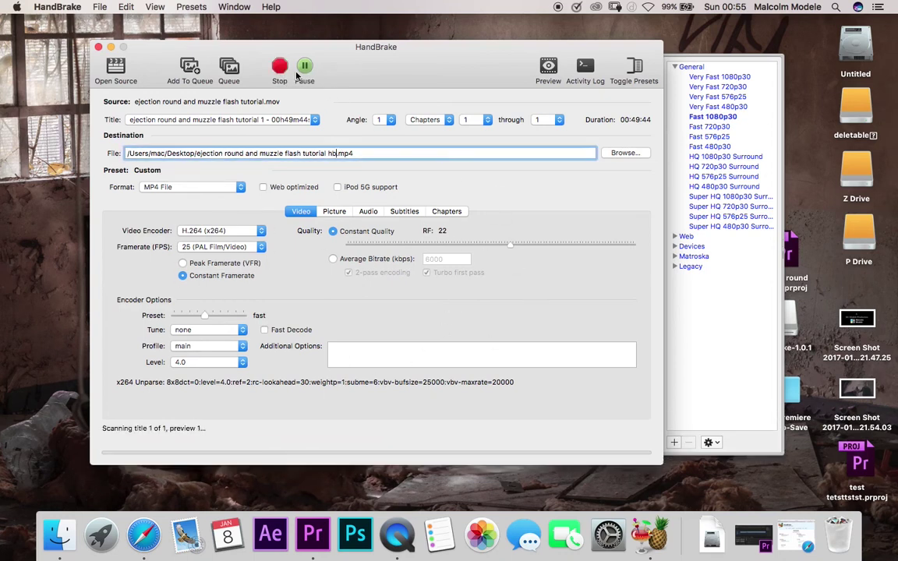